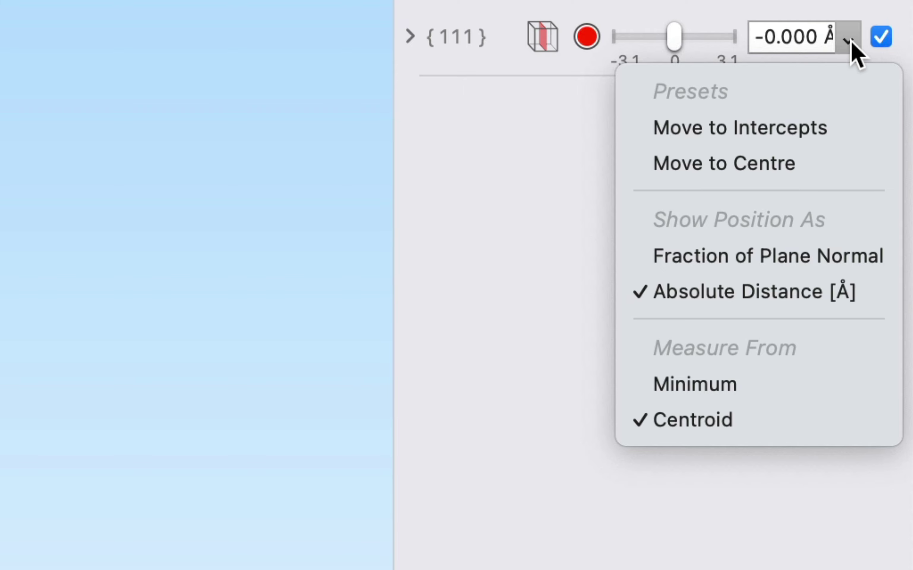
- Move the {111} planes to their intercepts and make them semi-transparent
click(834, 129)
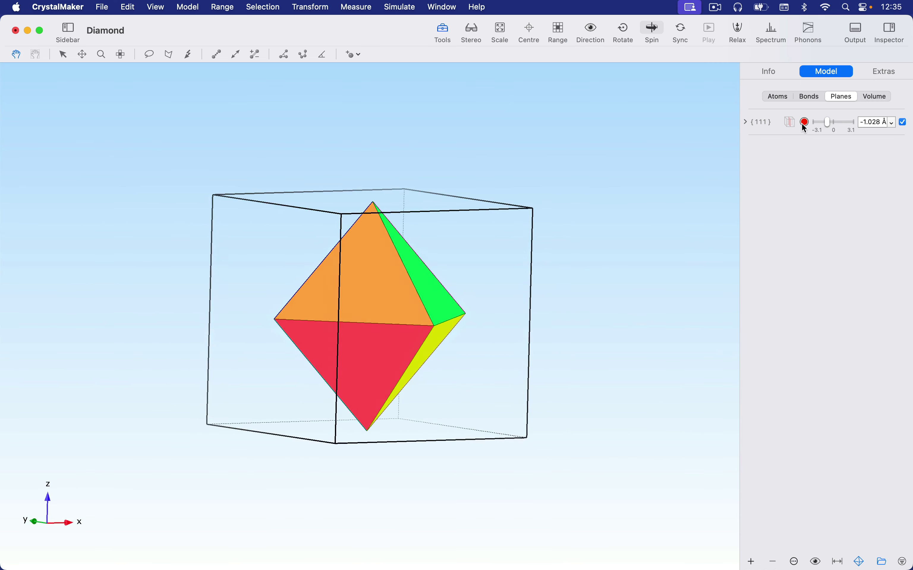
click(805, 122)
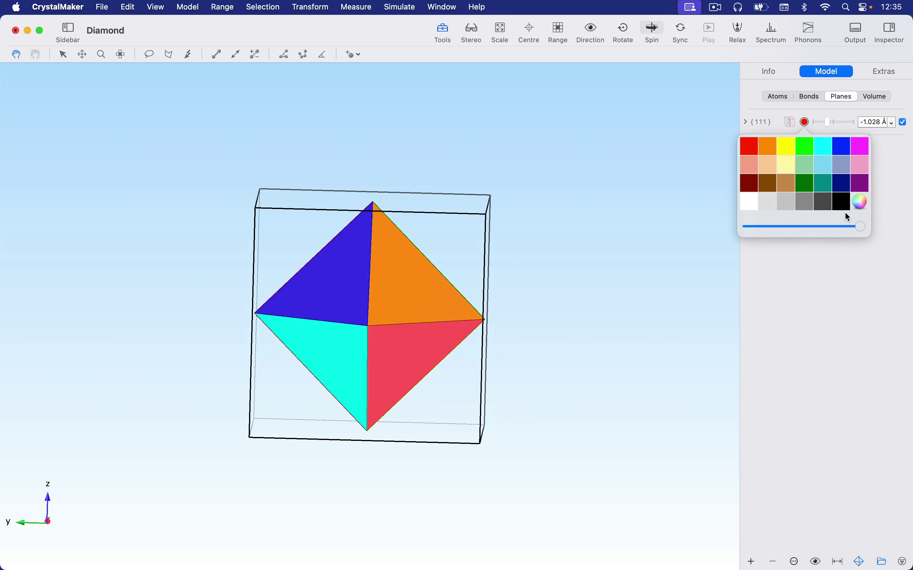
drag(857, 223, 823, 228)
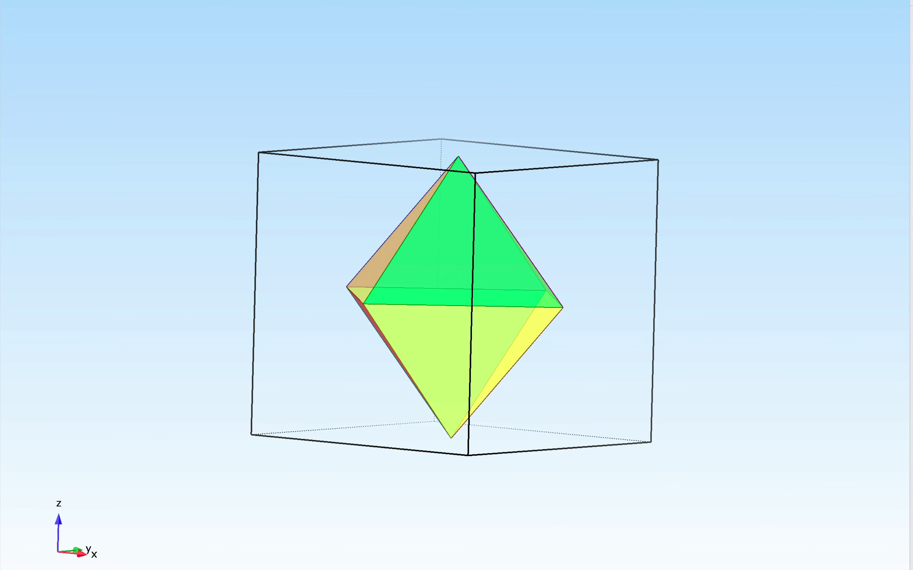
- Show the carbon atoms inside the {111} octahedron
key(super+alt+i)
click(746, 18)
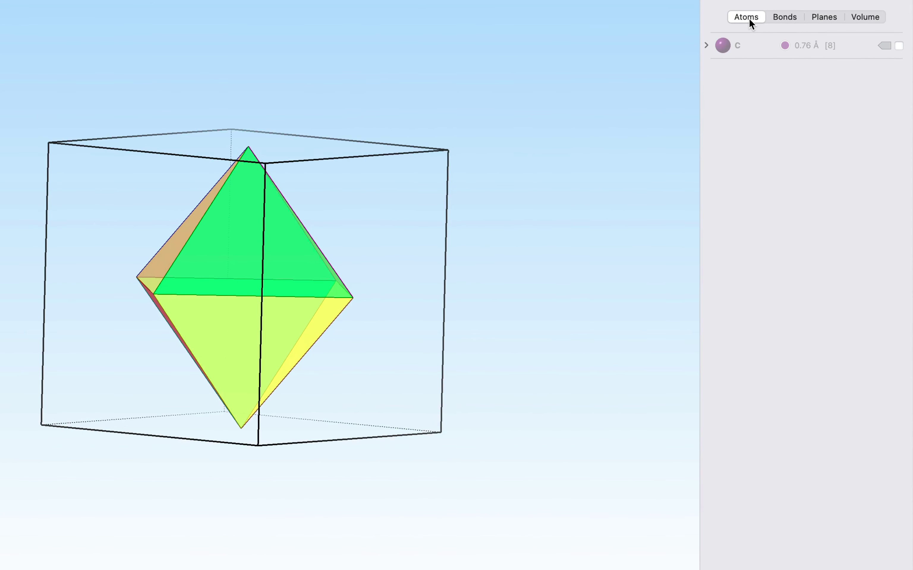
click(899, 46)
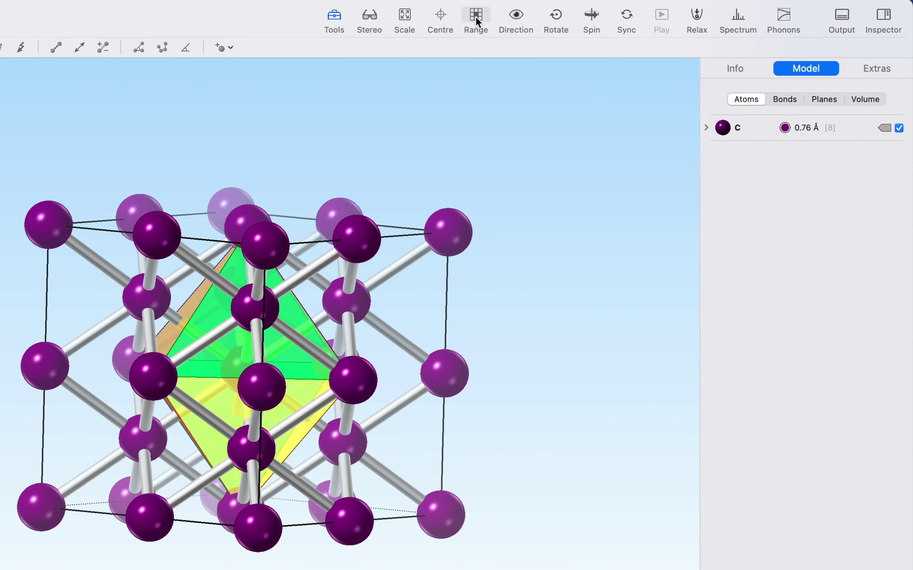
- Add unit cells until the axial range runs from -2.0 to 3.0 along x, y and z
click(476, 16)
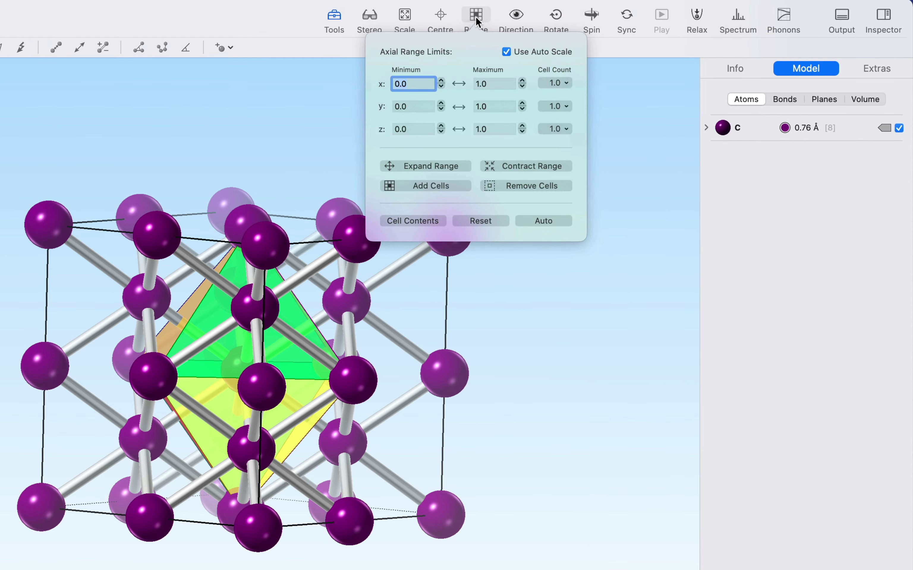
drag(471, 37, 557, 157)
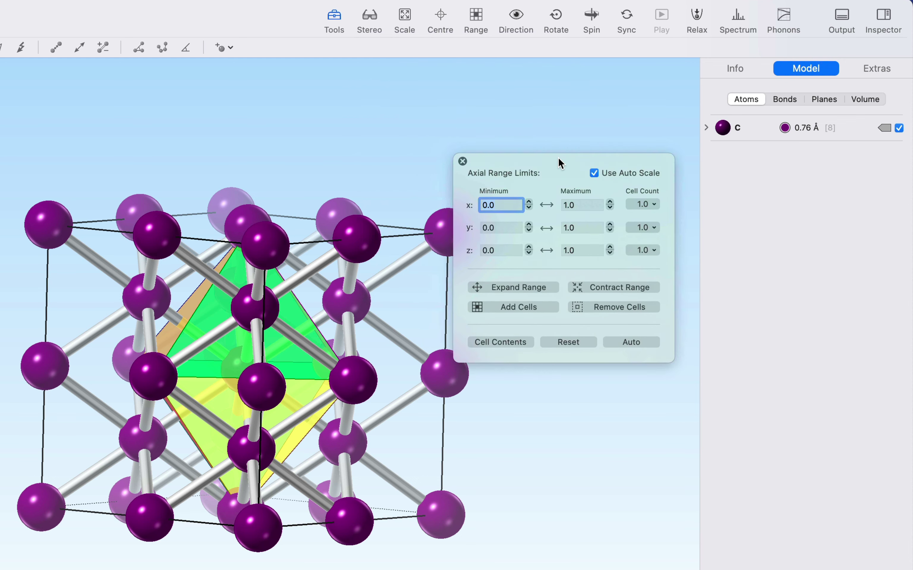
click(544, 308)
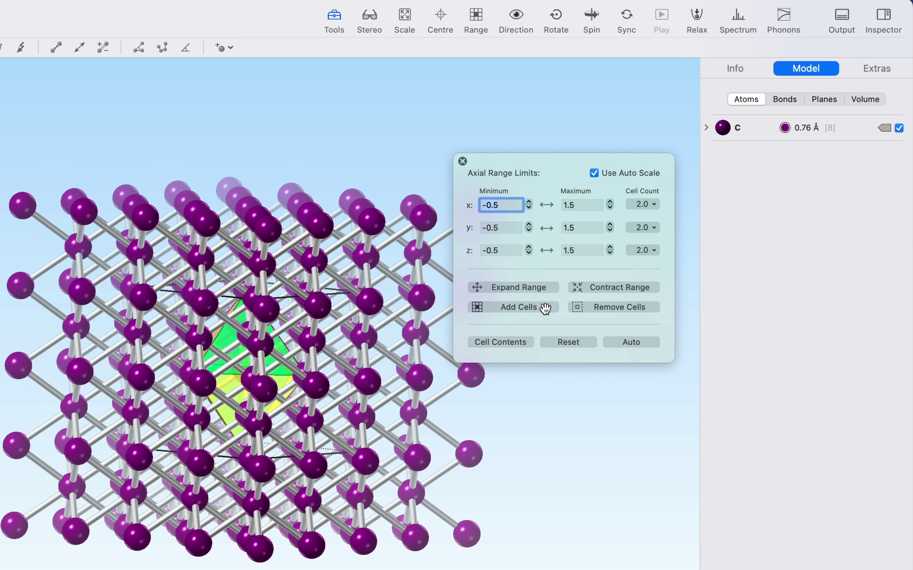
click(544, 308)
click(545, 308)
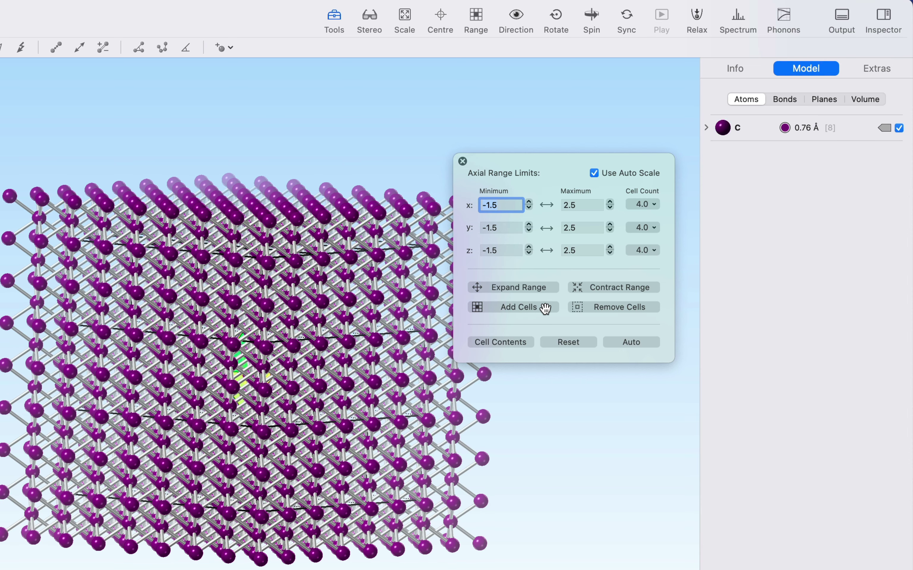
click(545, 308)
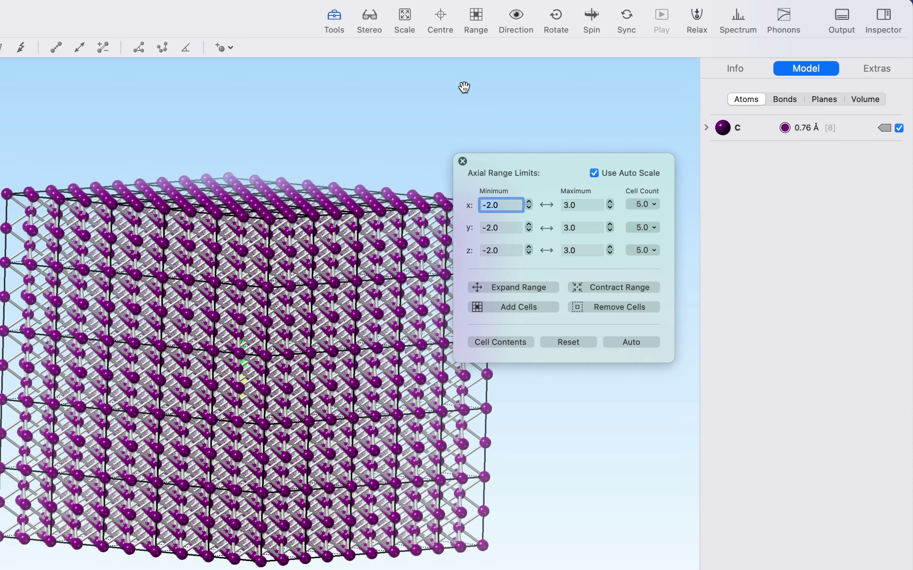
click(462, 161)
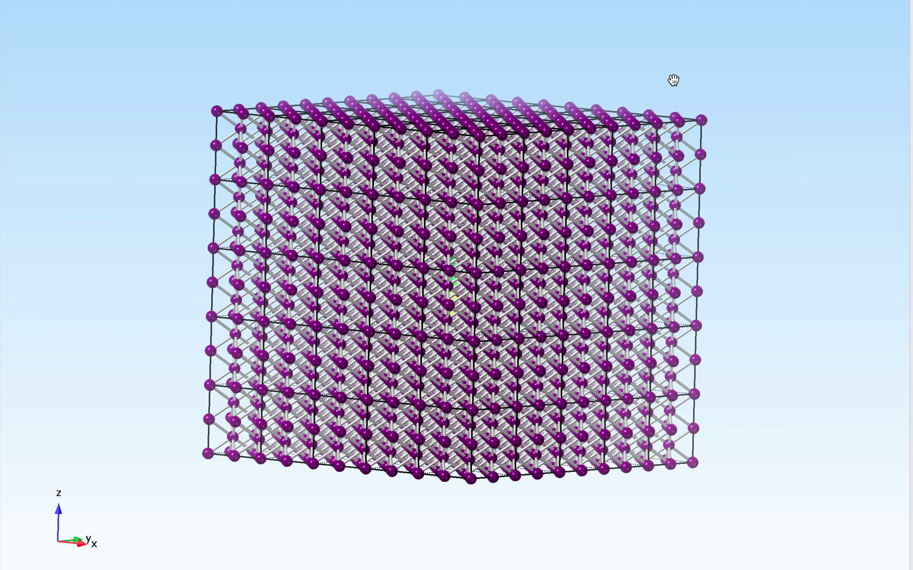
- Scale the {111} plane shape to fit the enlarged block of atoms
drag(673, 80, 616, 82)
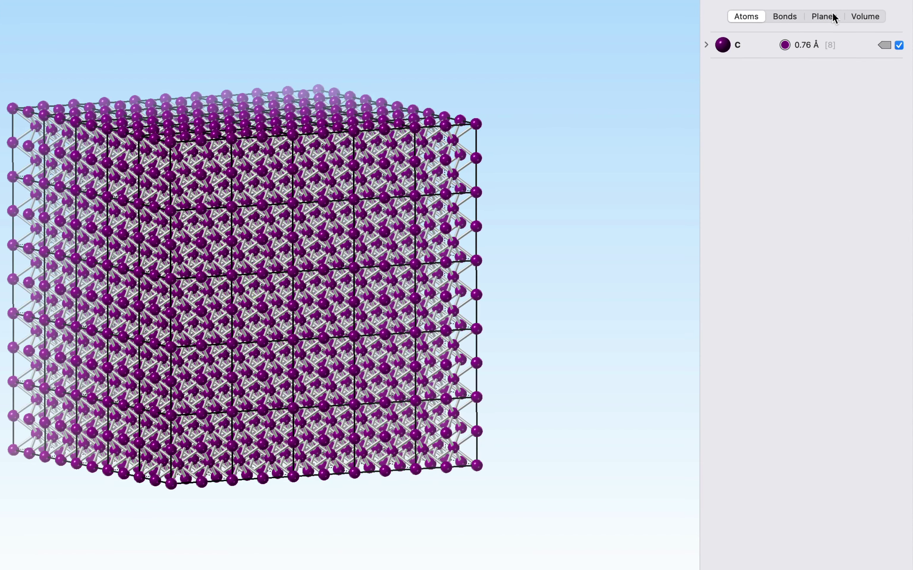
click(825, 15)
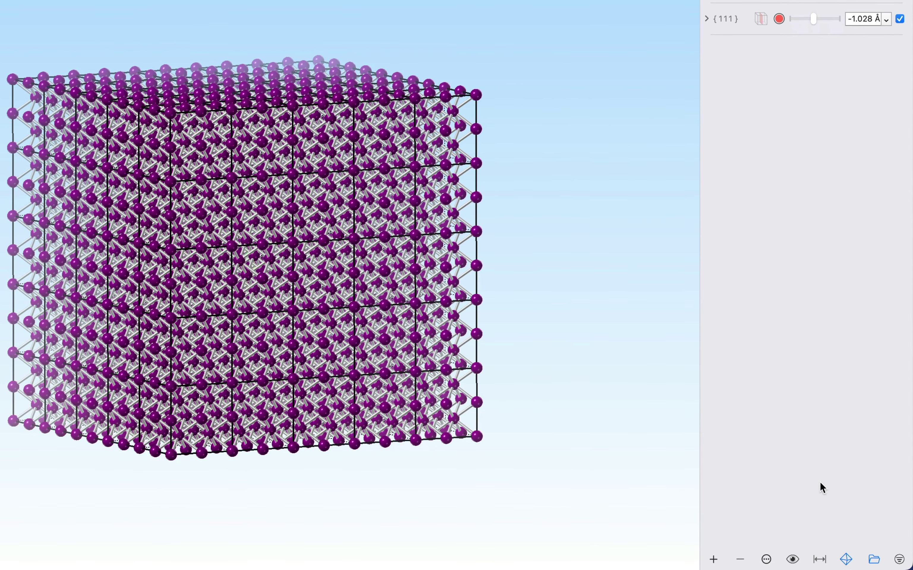
click(821, 561)
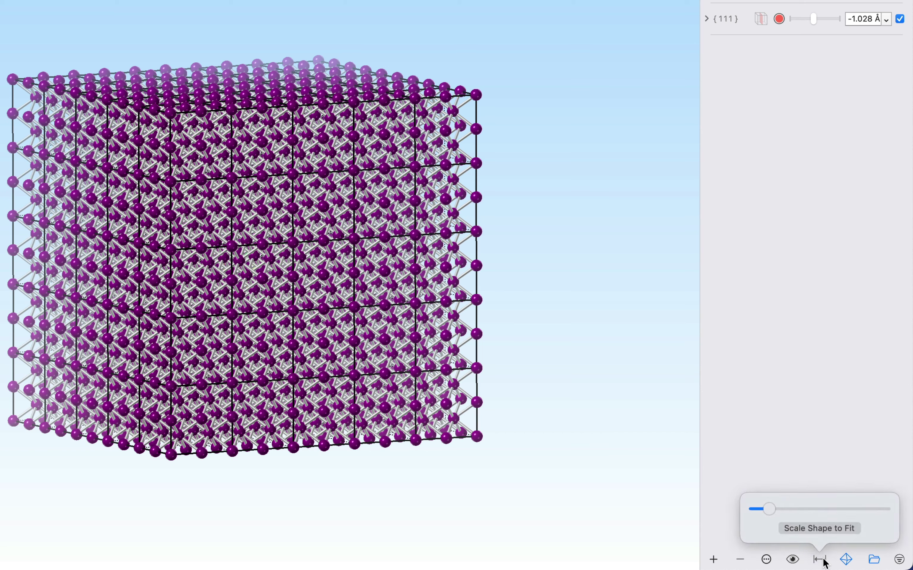
click(855, 528)
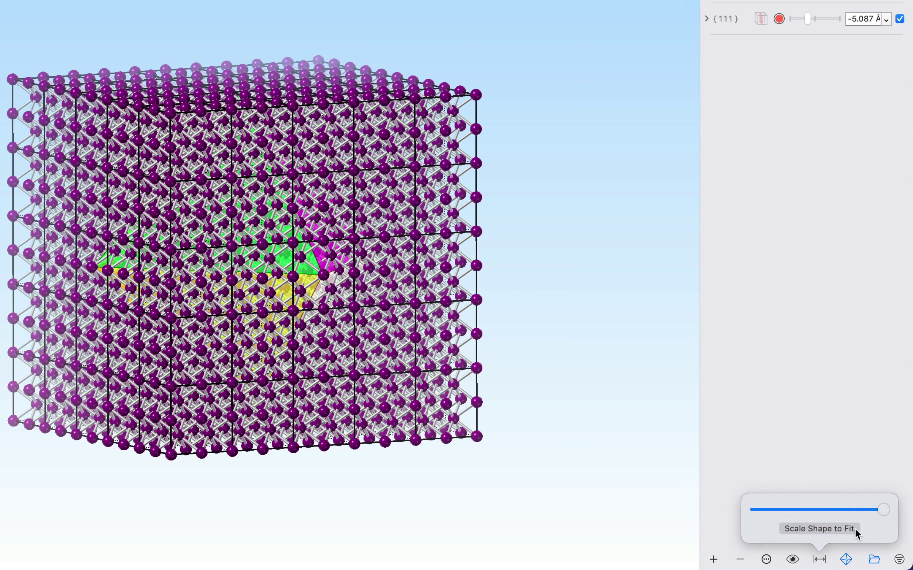
- Hide the unit cell outlines and slice the atom block with the {111} planes
right_click(491, 228)
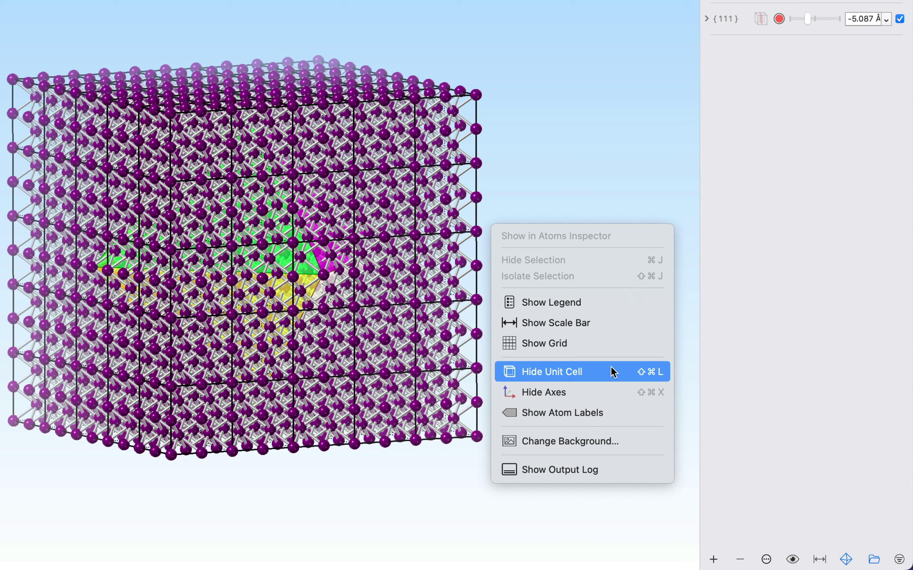
click(613, 375)
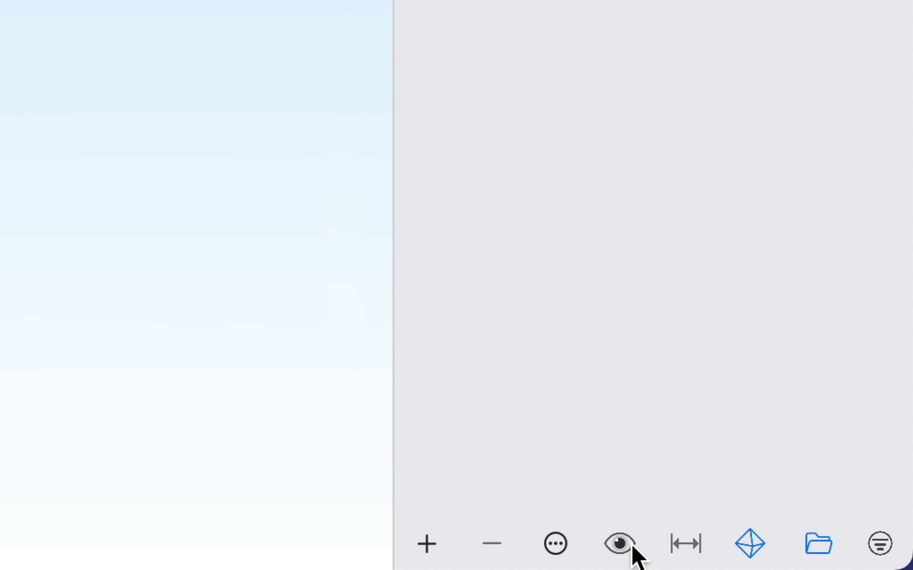
click(633, 549)
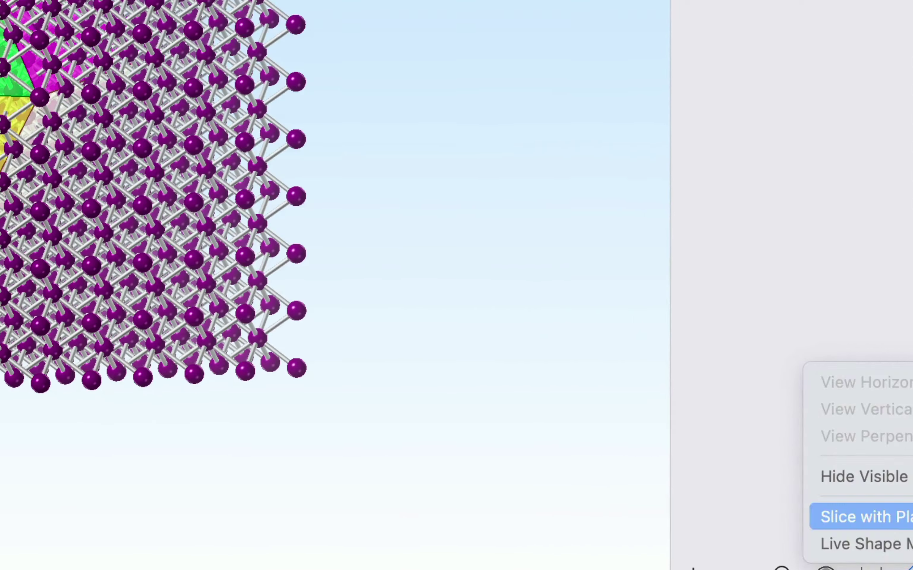
click(822, 466)
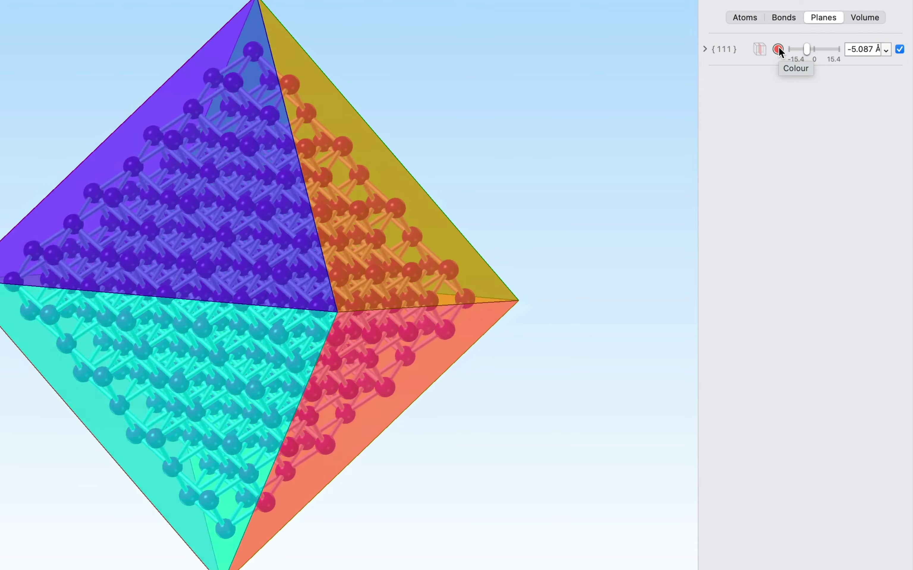
- Recolour all {111} planes light pink and lower their opacity so the atoms inside show clearly
click(779, 47)
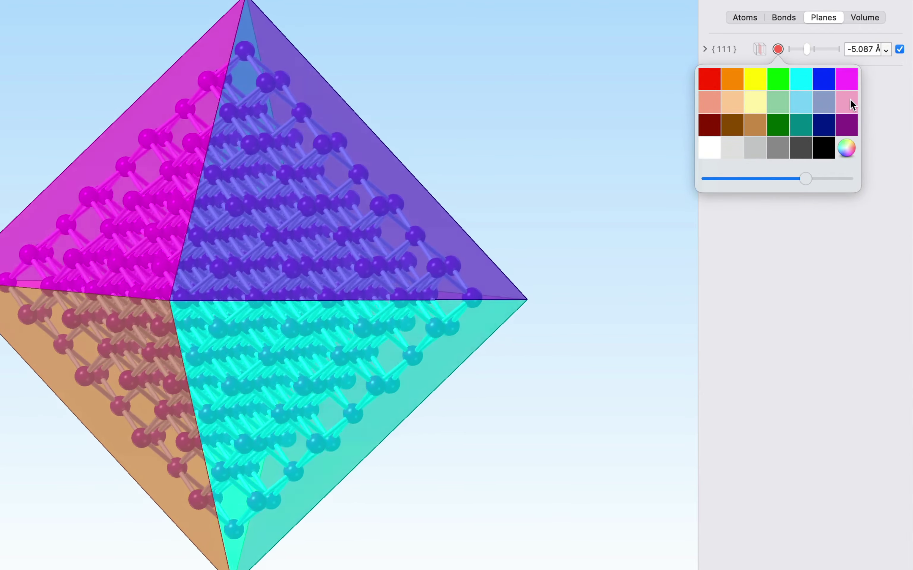
click(850, 101)
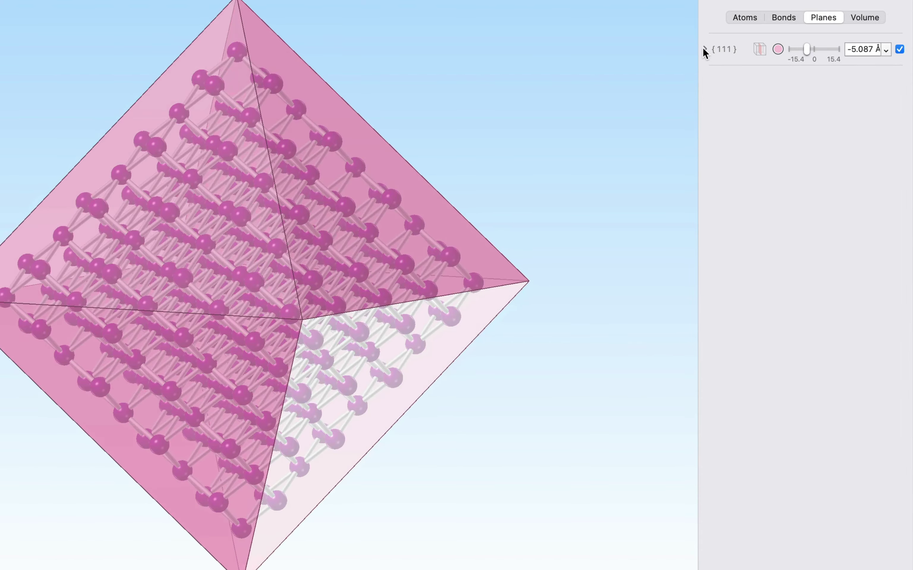
click(704, 49)
click(703, 49)
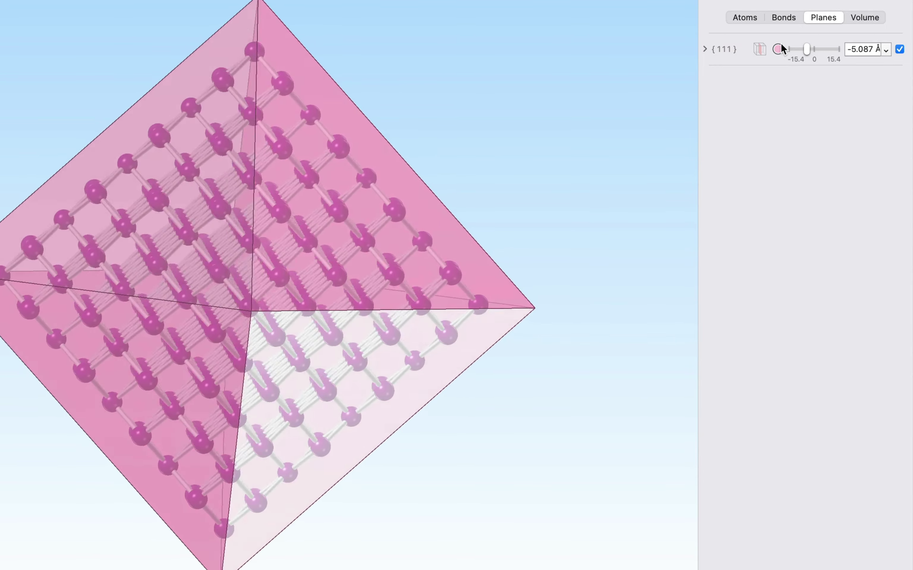
click(778, 49)
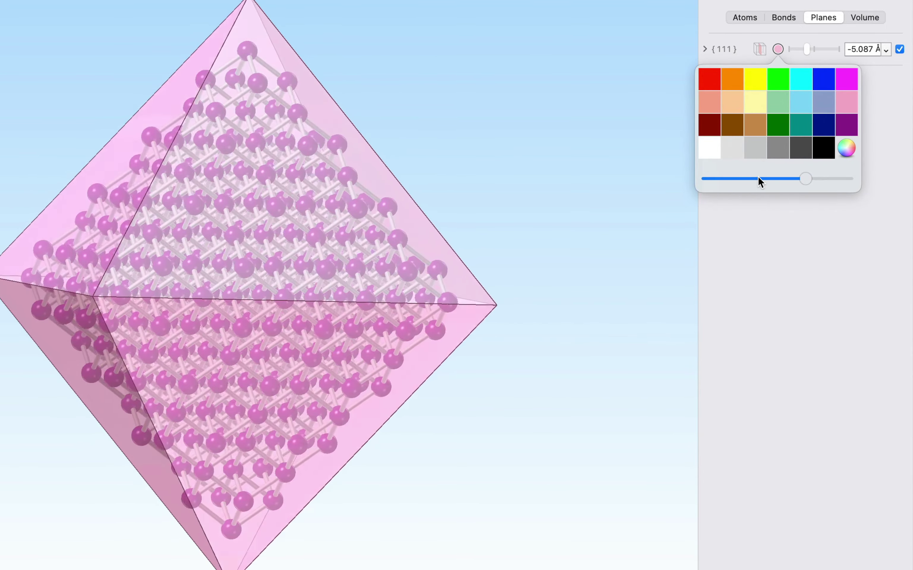
click(758, 178)
key(Escape)
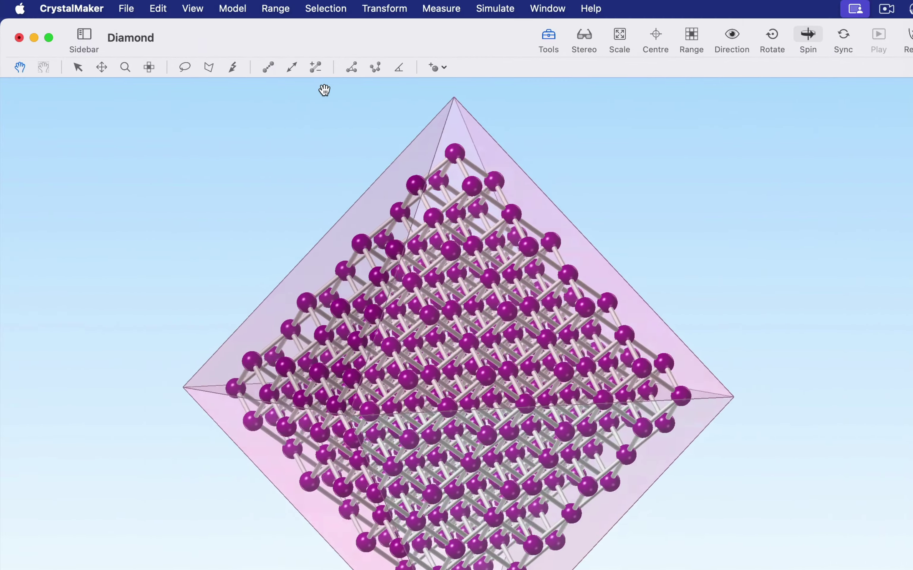
- Preview the sliced crystal as a Space Filling model and return it to Ball & Stick
click(231, 9)
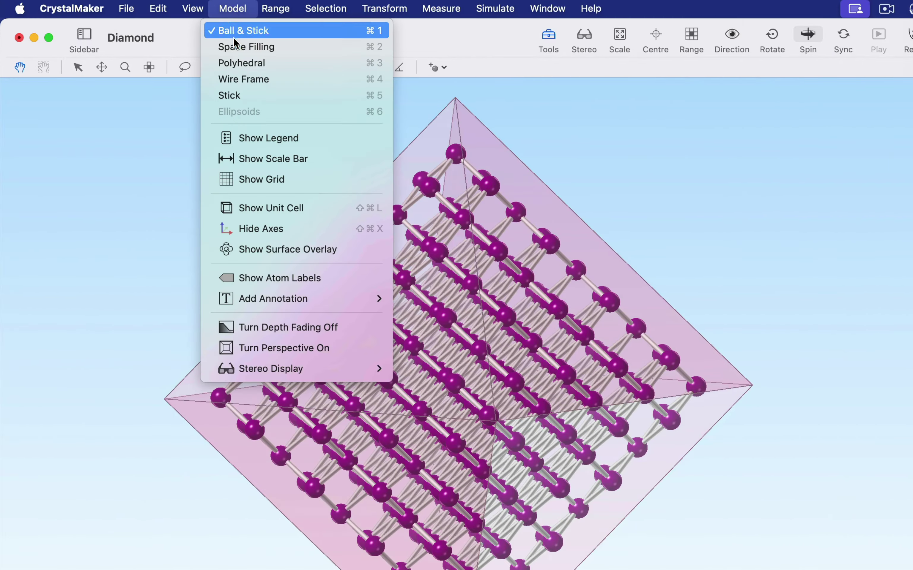
click(235, 46)
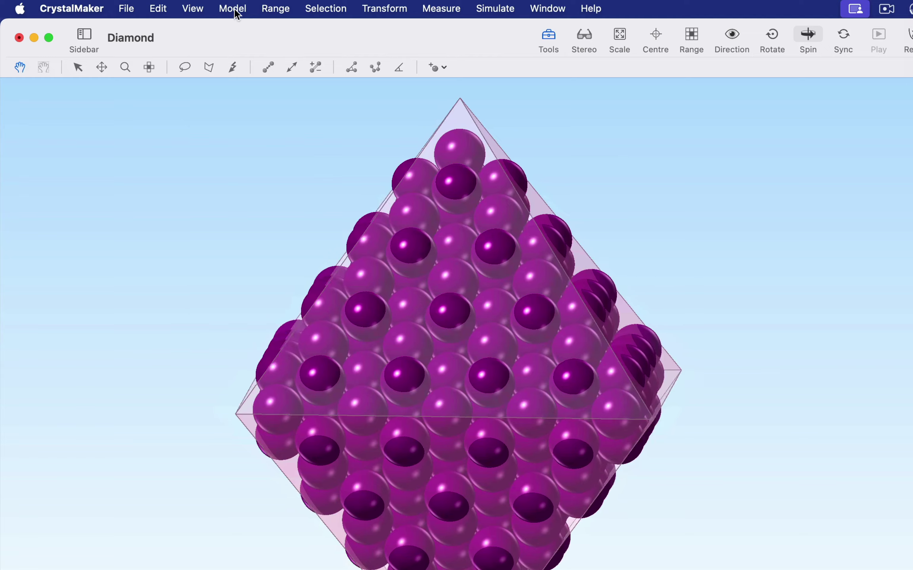
click(234, 9)
click(235, 29)
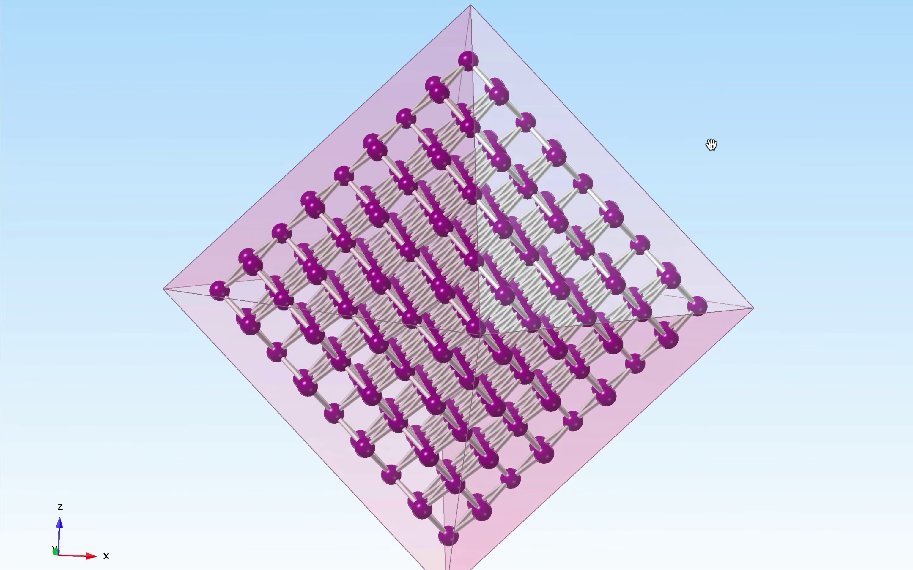
- Adjust the {111} plane position to -4.809 Å and turn on Live Shape Mode
click(711, 196)
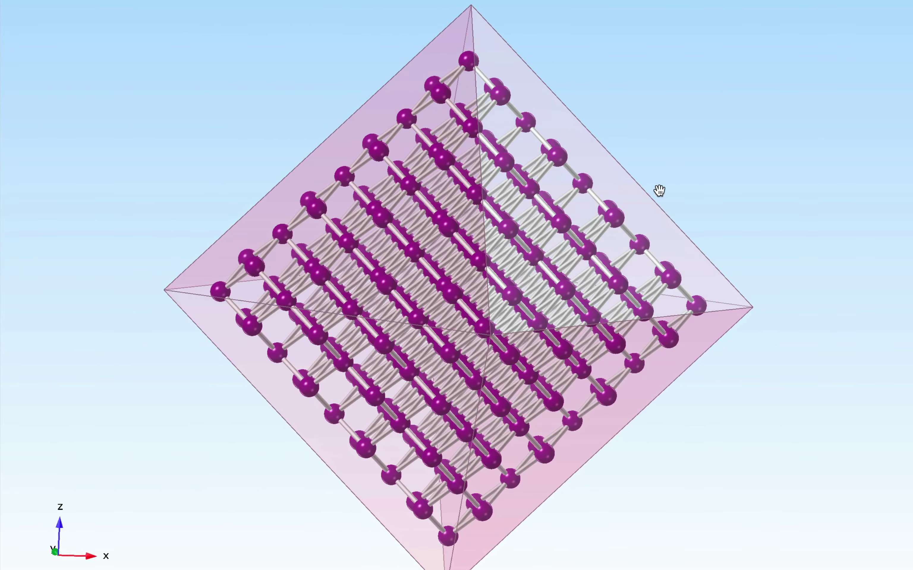
drag(643, 210, 627, 197)
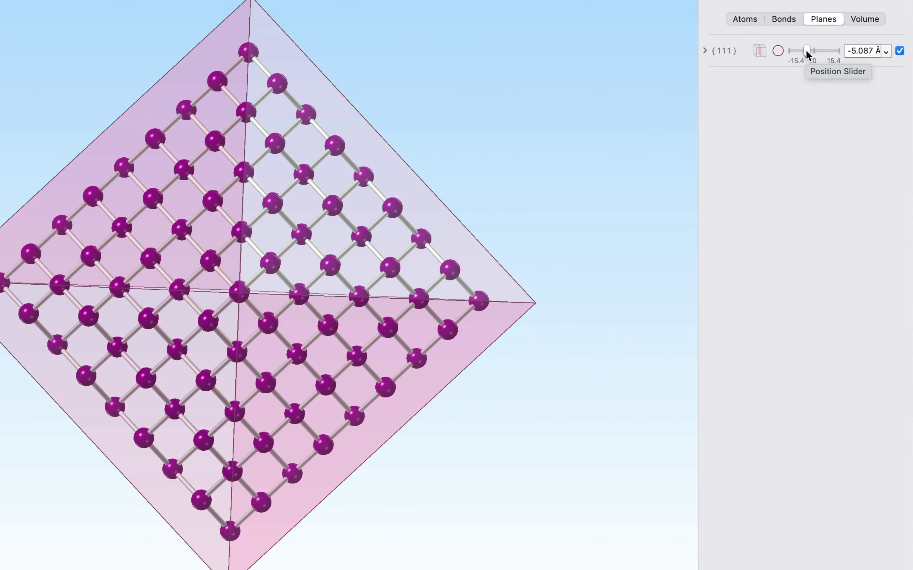
drag(806, 50, 806, 51)
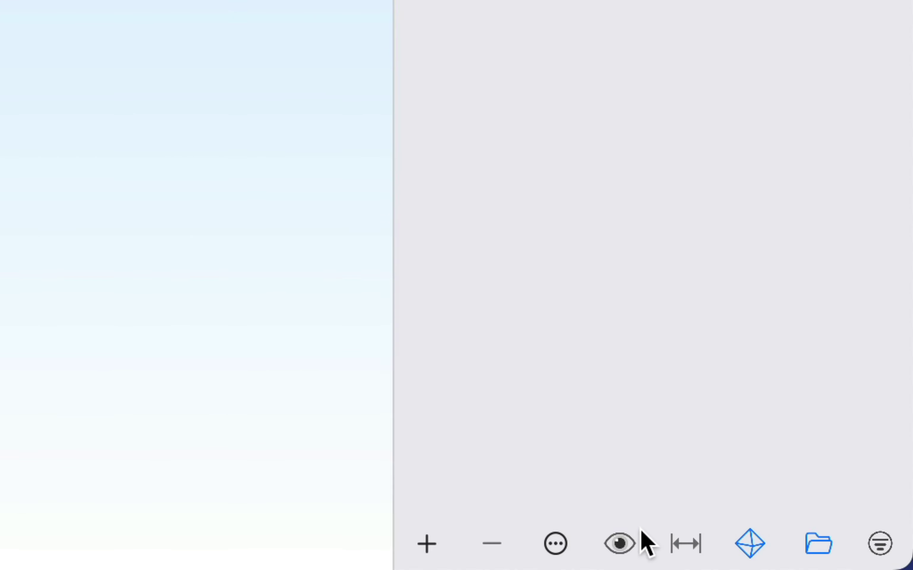
click(634, 546)
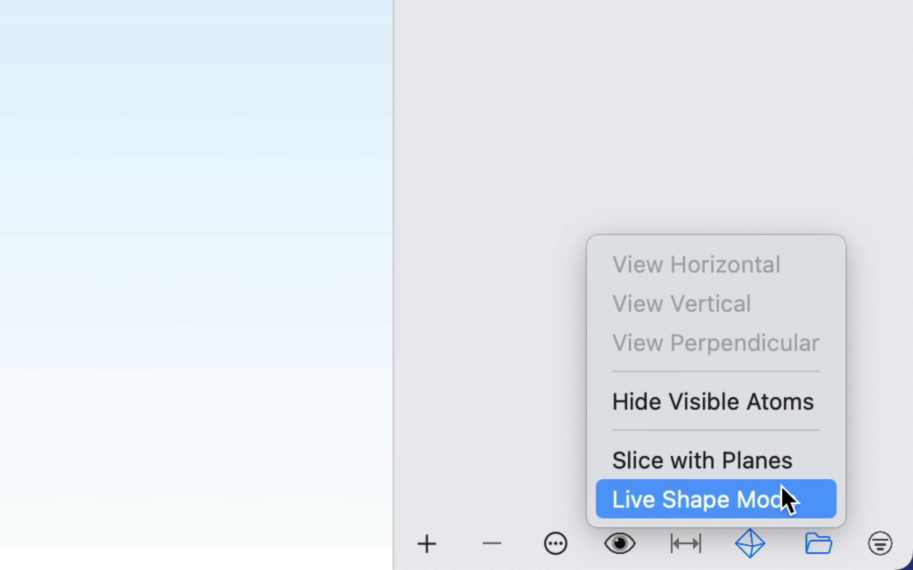
click(822, 501)
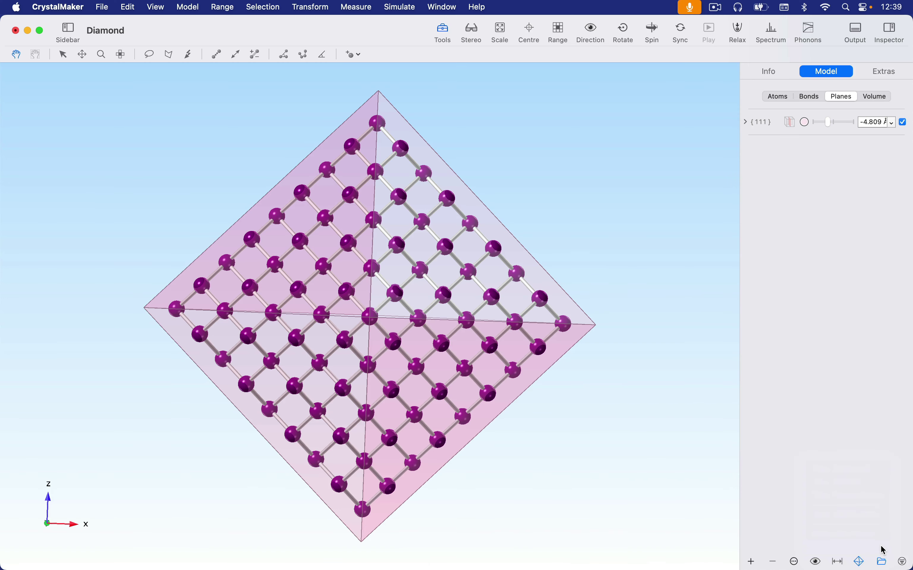